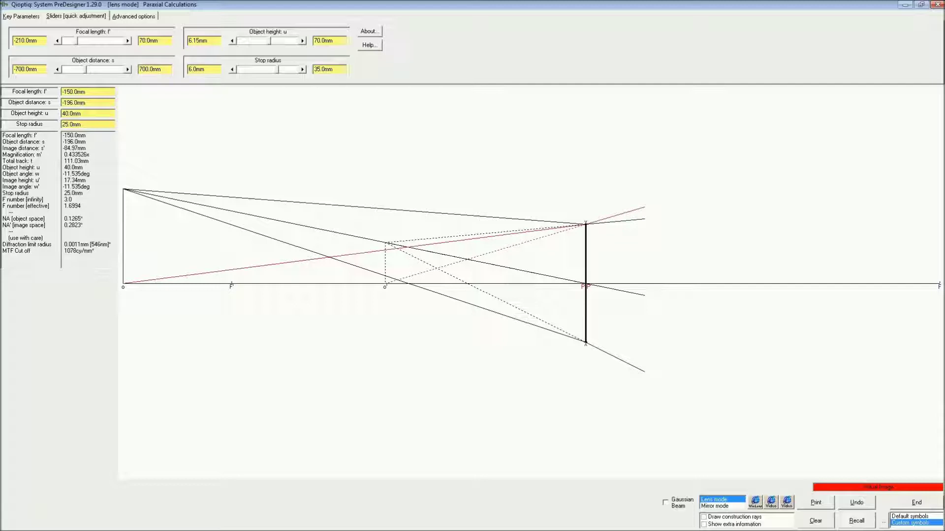
Set the Object distance slider's minimum to -210.0mm instead of -700.0mm.
{"action": "key", "text": "shift+Tab"}
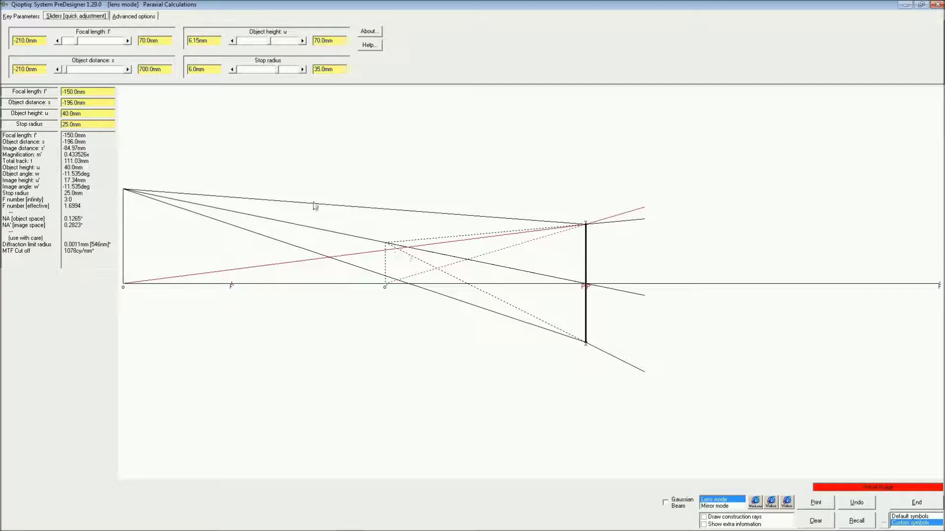
Step the object from -196.0mm in to -28.0mm, giving a virtual image at -23.6mm.
{"action": "left_click", "coordinate": [128, 70]}
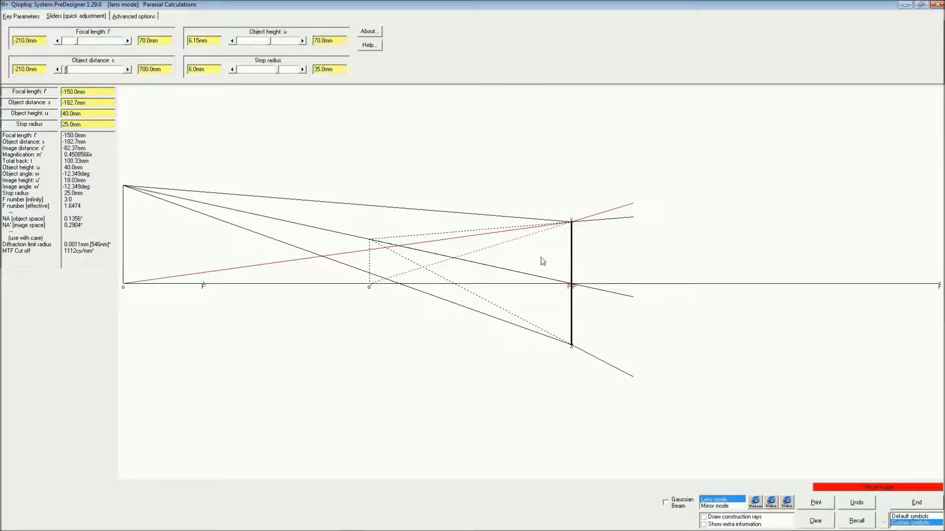
{"action": "left_click", "coordinate": [128, 69]}
{"action": "left_click", "coordinate": [128, 69]}
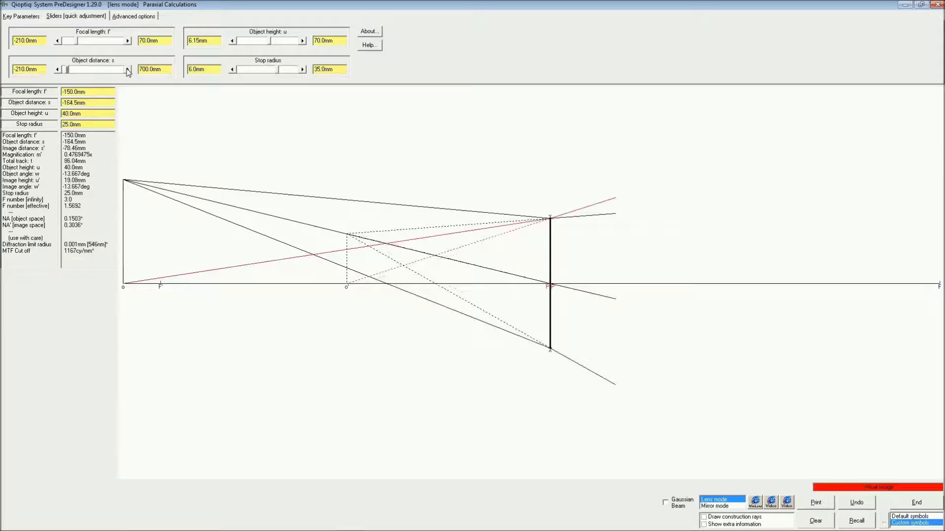
{"action": "left_click", "coordinate": [128, 69]}
{"action": "left_click", "coordinate": [128, 70]}
{"action": "left_click", "coordinate": [128, 70]}
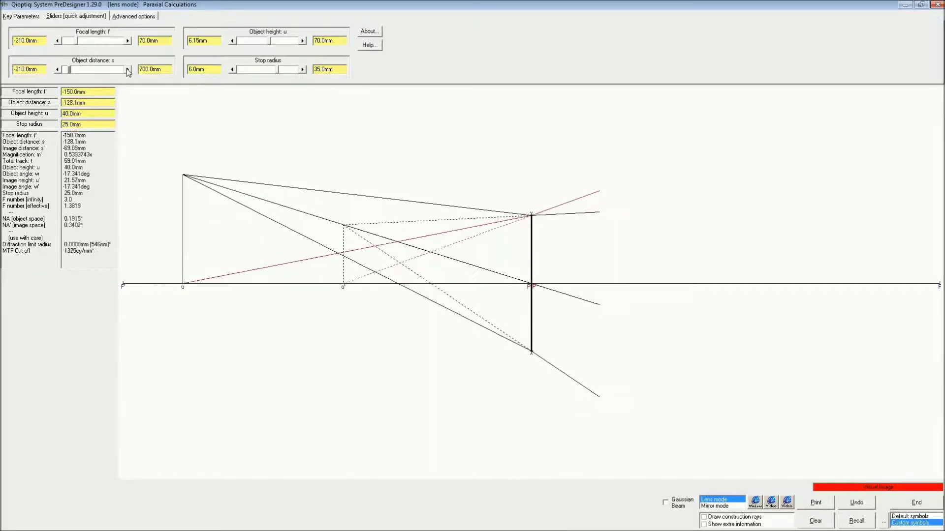
{"action": "left_click", "coordinate": [128, 70]}
{"action": "left_click", "coordinate": [128, 69]}
{"action": "left_click", "coordinate": [128, 70]}
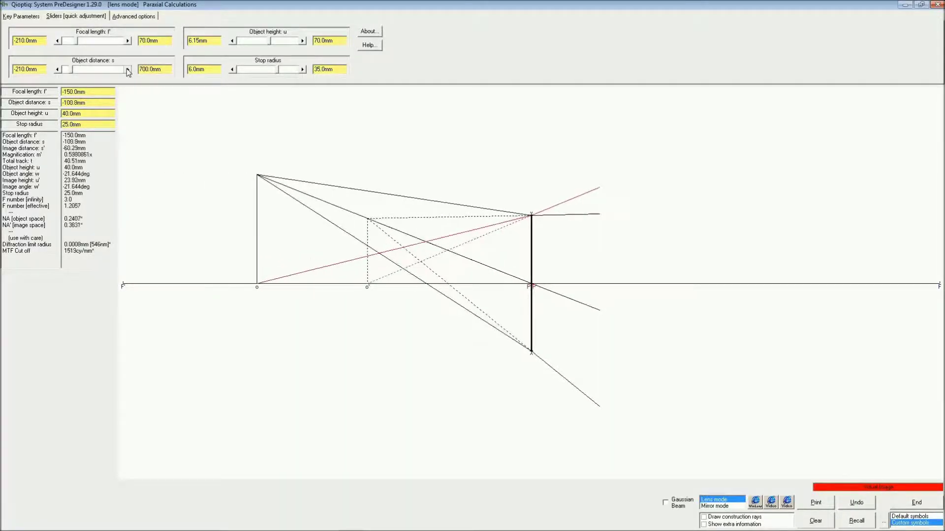
{"action": "left_click", "coordinate": [127, 70]}
{"action": "left_click", "coordinate": [128, 70]}
{"action": "left_click", "coordinate": [128, 70]}
{"action": "left_click", "coordinate": [128, 69]}
{"action": "left_click", "coordinate": [128, 70]}
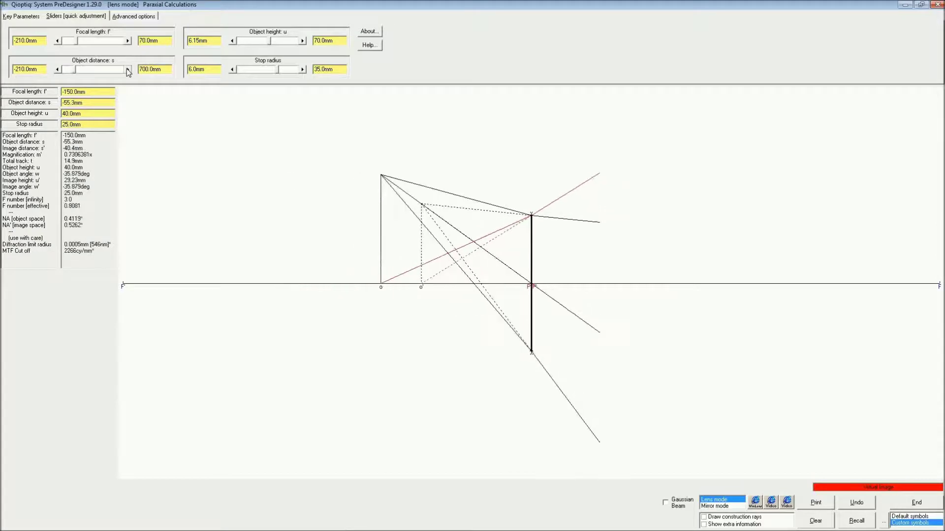
{"action": "left_click", "coordinate": [128, 70]}
{"action": "left_click", "coordinate": [128, 70]}
{"action": "left_click", "coordinate": [128, 69]}
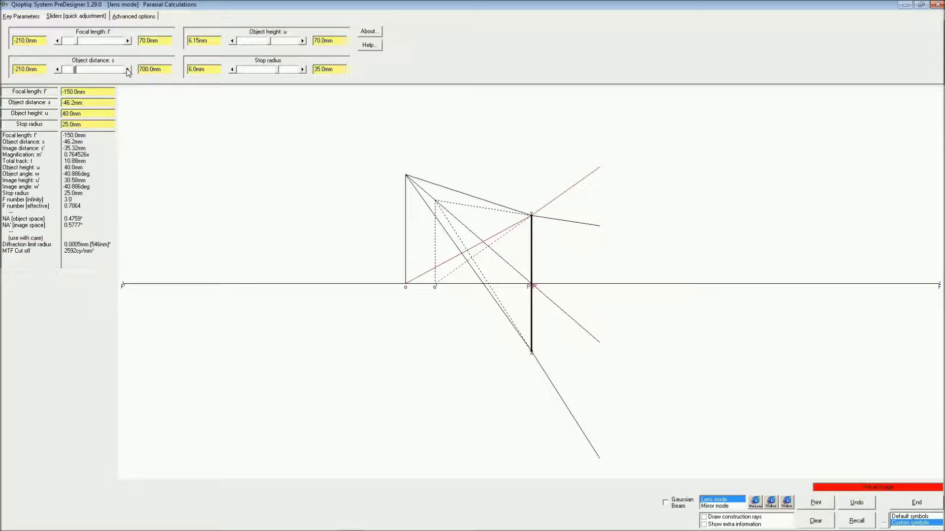
{"action": "left_click", "coordinate": [127, 69]}
Move the object two steps closer to -18.9mm, imaging it at -16.79mm with 0.888 magnification.
{"action": "left_click", "coordinate": [127, 70]}
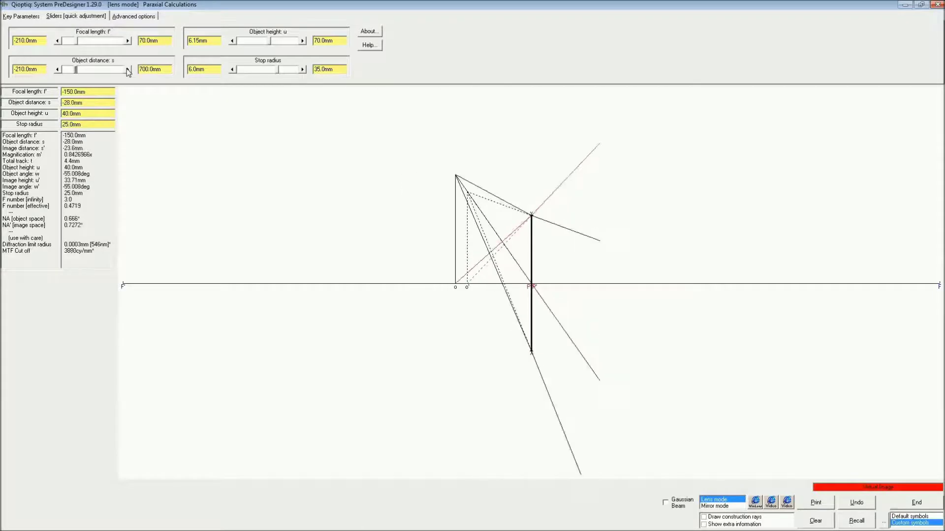
{"action": "left_click", "coordinate": [127, 69]}
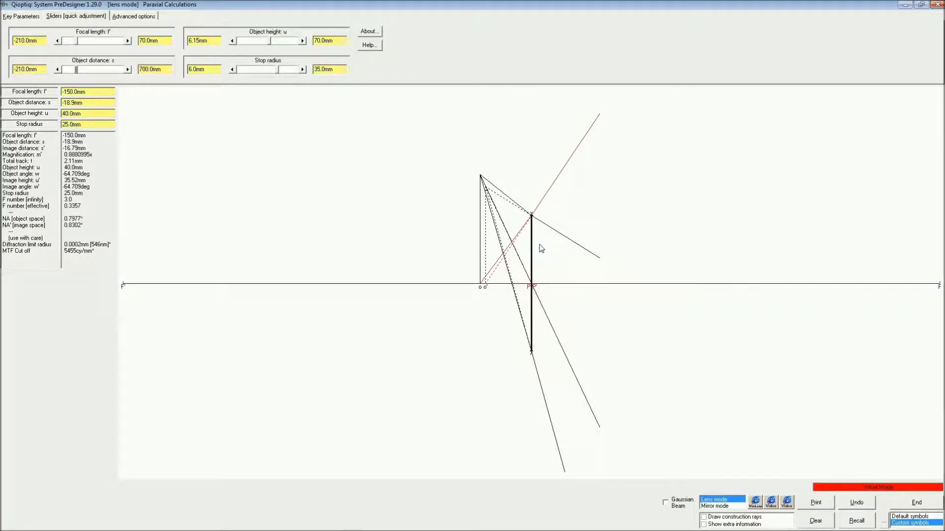
Restore the -700.0mm minimum and step the object through 0 to a virtual object at +42.0mm.
{"action": "left_click", "coordinate": [128, 71]}
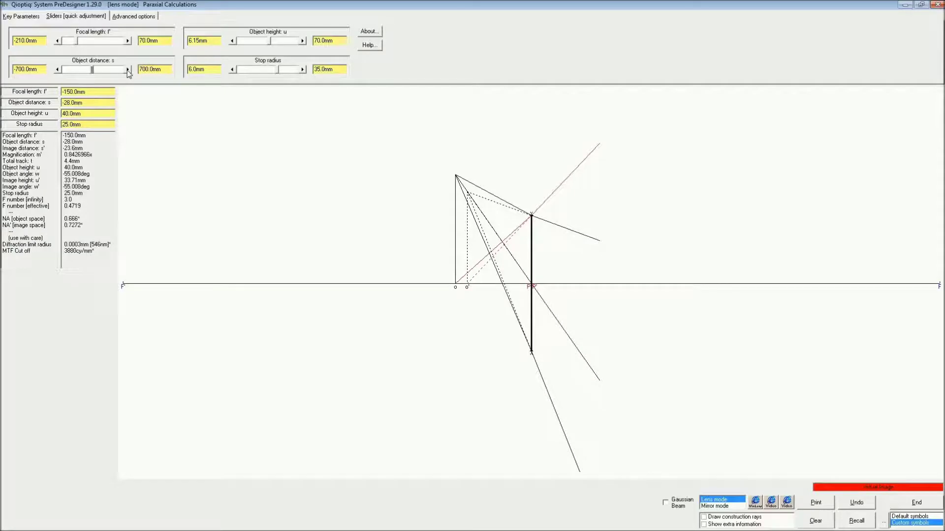
{"action": "left_click", "coordinate": [128, 70]}
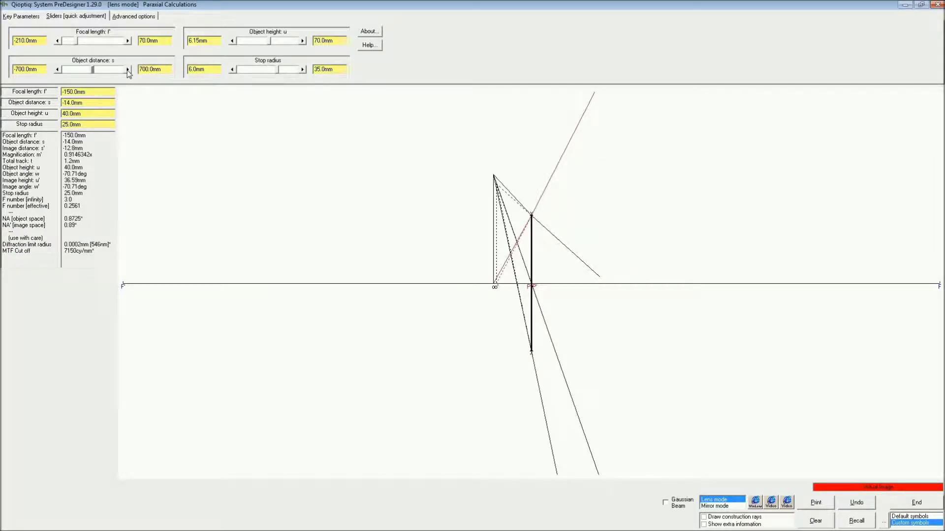
{"action": "left_click", "coordinate": [128, 70]}
{"action": "left_click", "coordinate": [128, 71]}
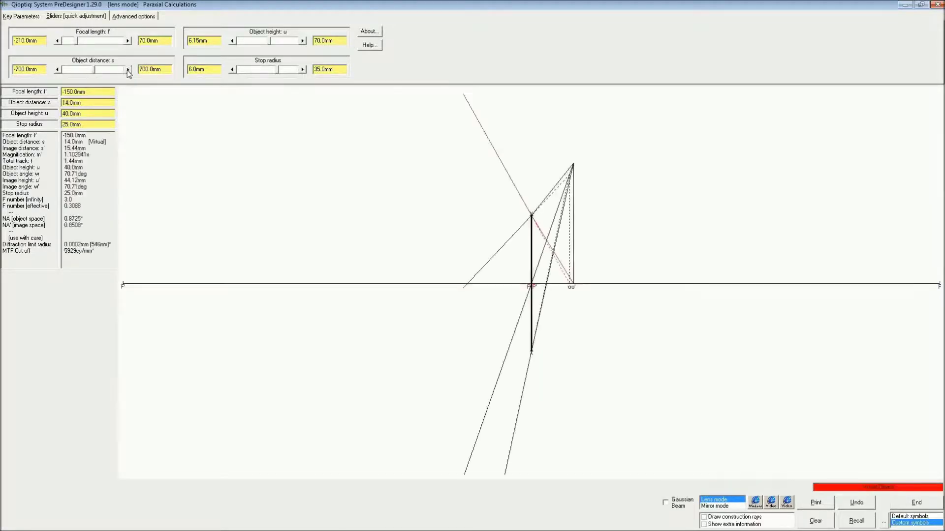
{"action": "left_click", "coordinate": [128, 70]}
{"action": "left_click", "coordinate": [128, 71]}
{"action": "left_click", "coordinate": [127, 70]}
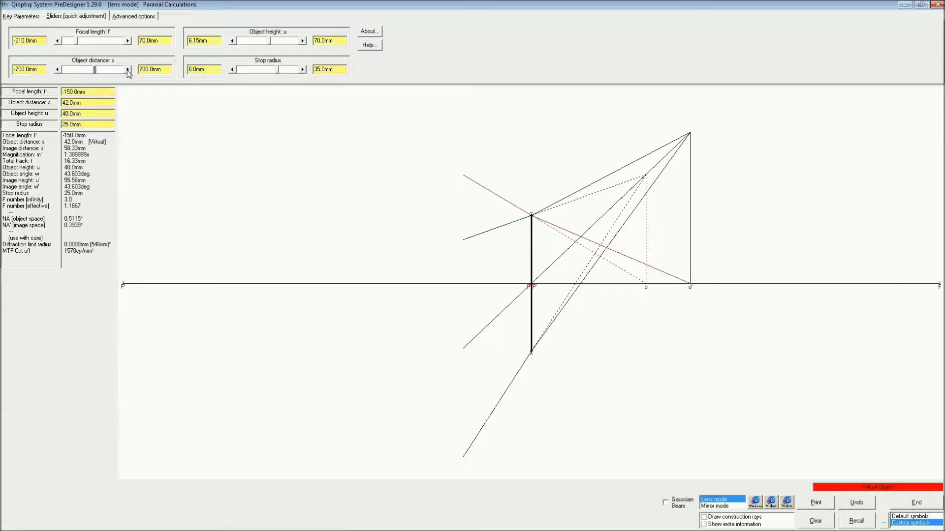
Raise the virtual object distance from 42.0mm to 112.0mm, imaged at 442.11mm.
{"action": "left_click", "coordinate": [127, 70]}
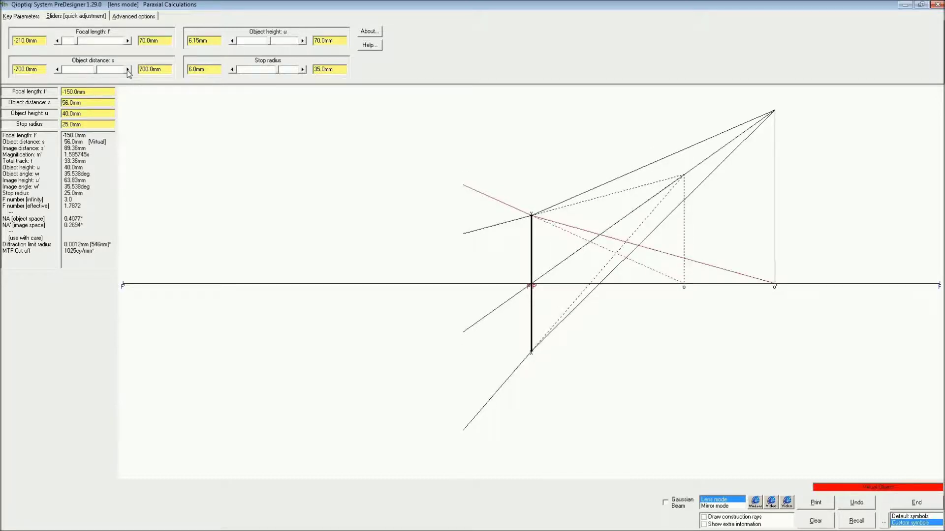
{"action": "left_click", "coordinate": [128, 70]}
{"action": "left_click", "coordinate": [128, 70]}
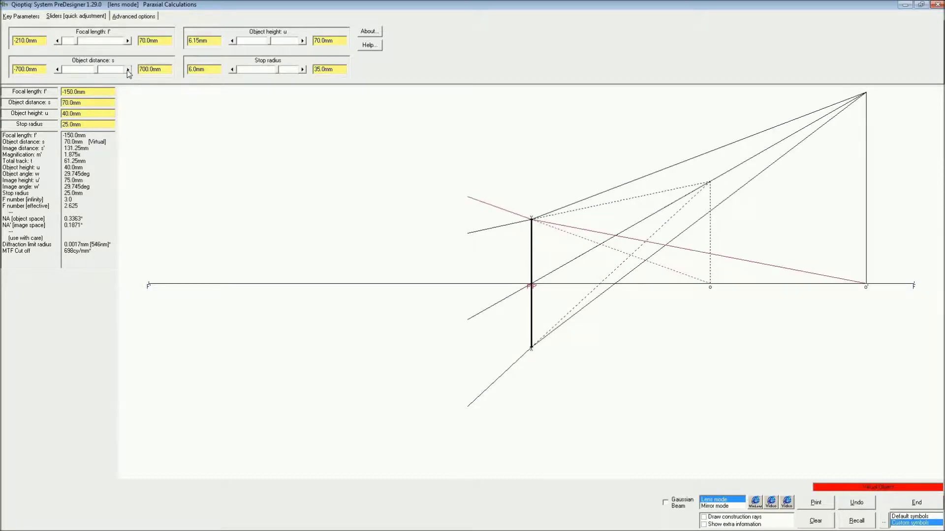
{"action": "left_click", "coordinate": [128, 69]}
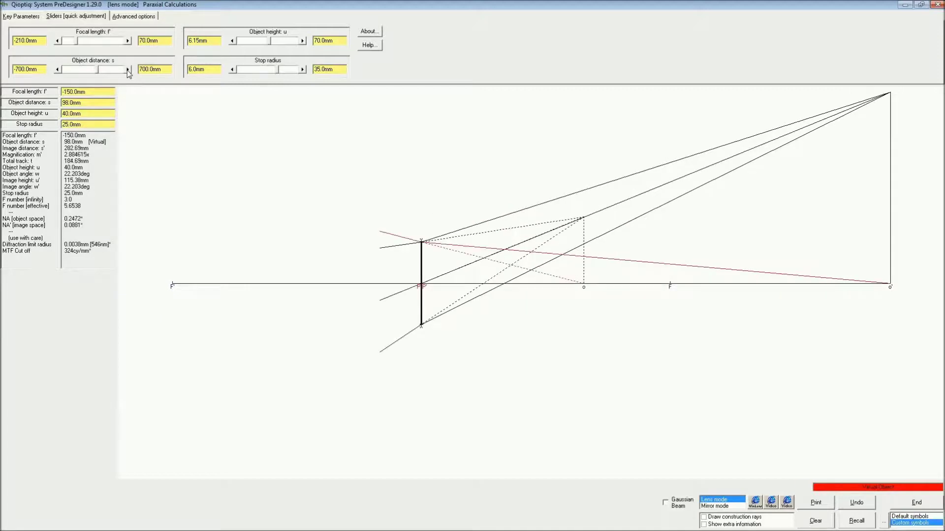
{"action": "left_click", "coordinate": [128, 69]}
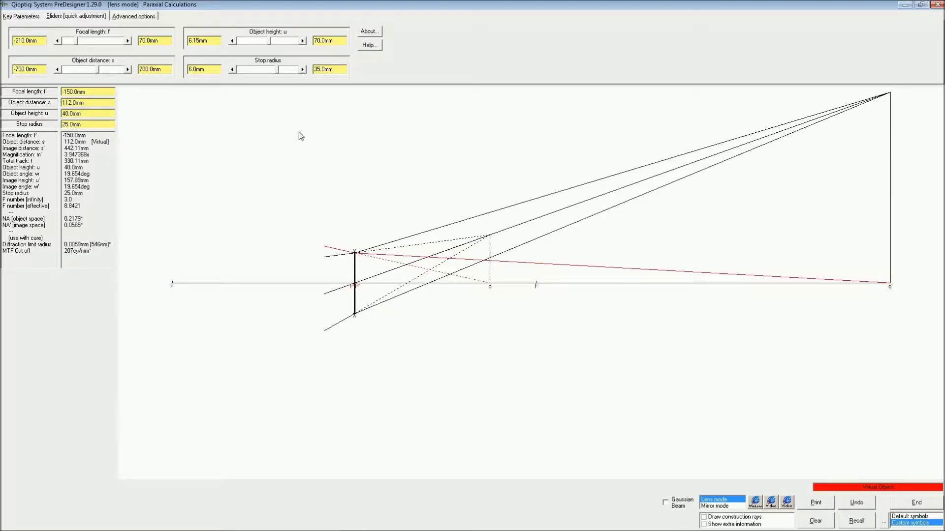
Step the virtual object to 126.0mm, back down to 84.0mm, then up to 112.0mm.
{"action": "left_click", "coordinate": [128, 70]}
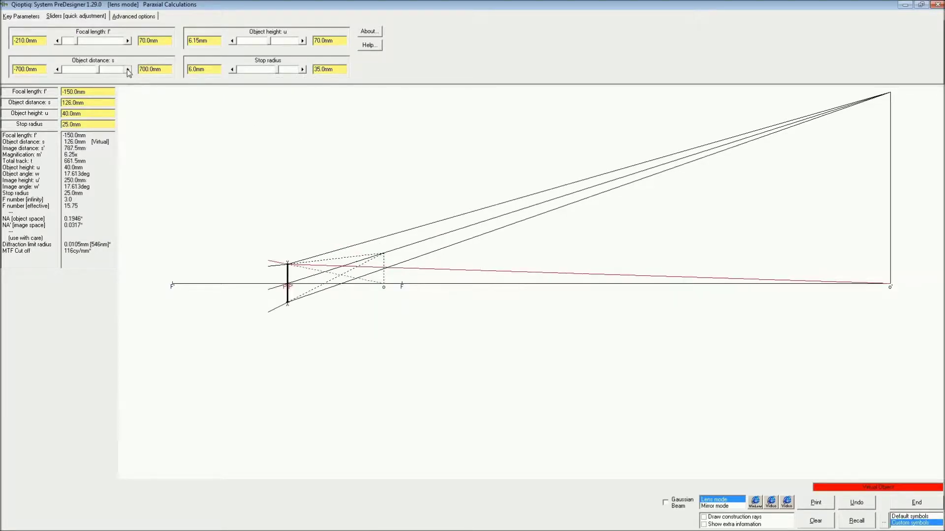
{"action": "left_click", "coordinate": [59, 70]}
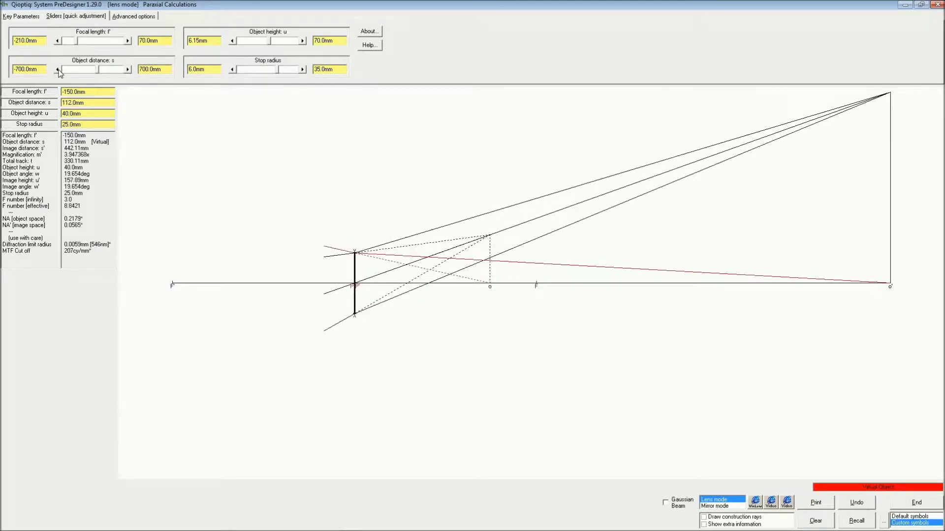
{"action": "left_click", "coordinate": [58, 69]}
{"action": "left_click", "coordinate": [58, 69]}
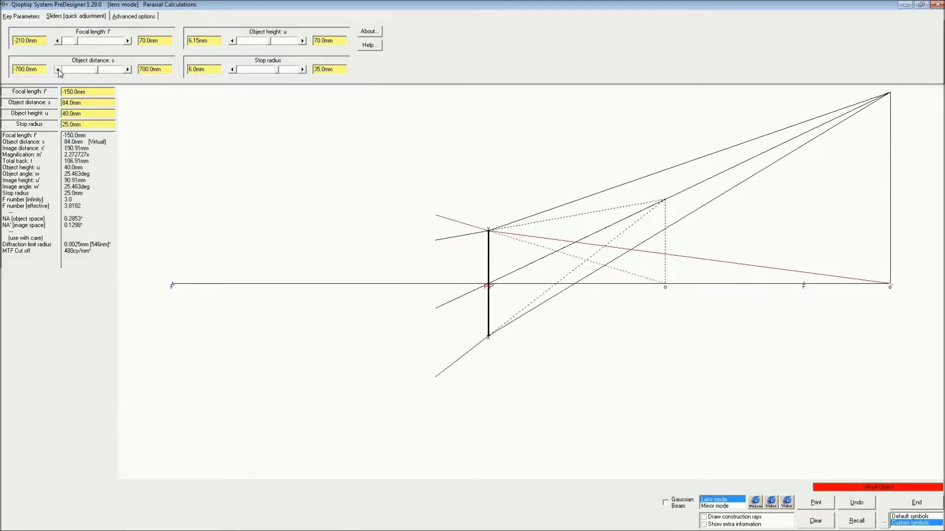
{"action": "left_click", "coordinate": [128, 70]}
{"action": "left_click", "coordinate": [128, 70]}
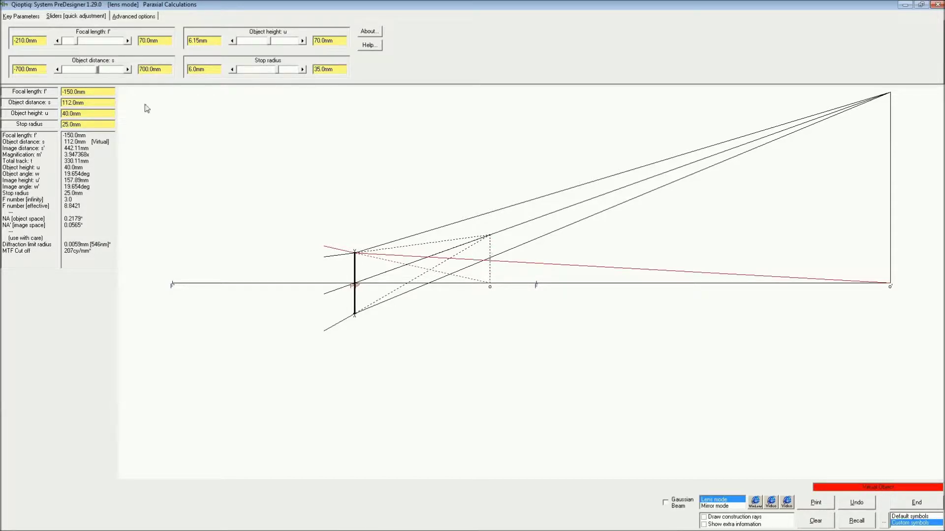
Toggle between 112.0mm and 126.0mm, sweep down to 84.0mm, and finish at 126.0mm.
{"action": "left_click", "coordinate": [128, 70]}
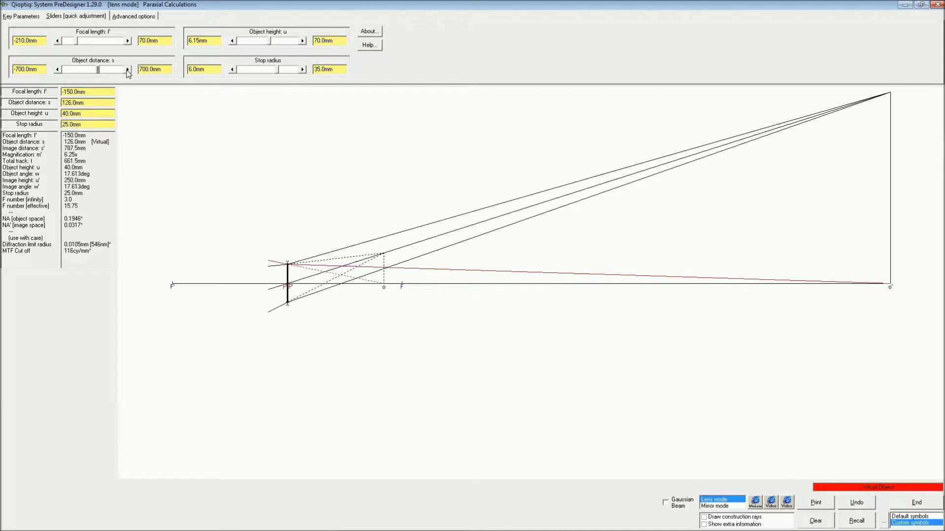
{"action": "left_click", "coordinate": [57, 69]}
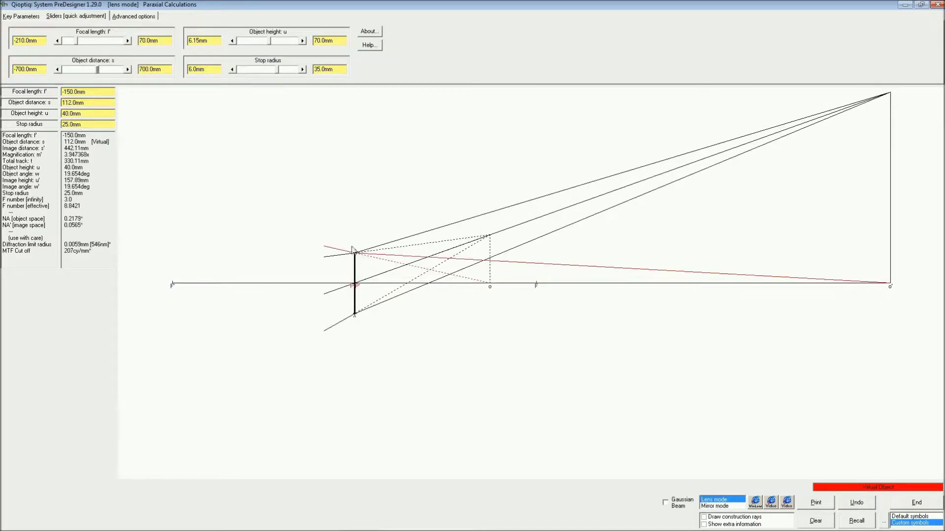
{"action": "left_click", "coordinate": [128, 69]}
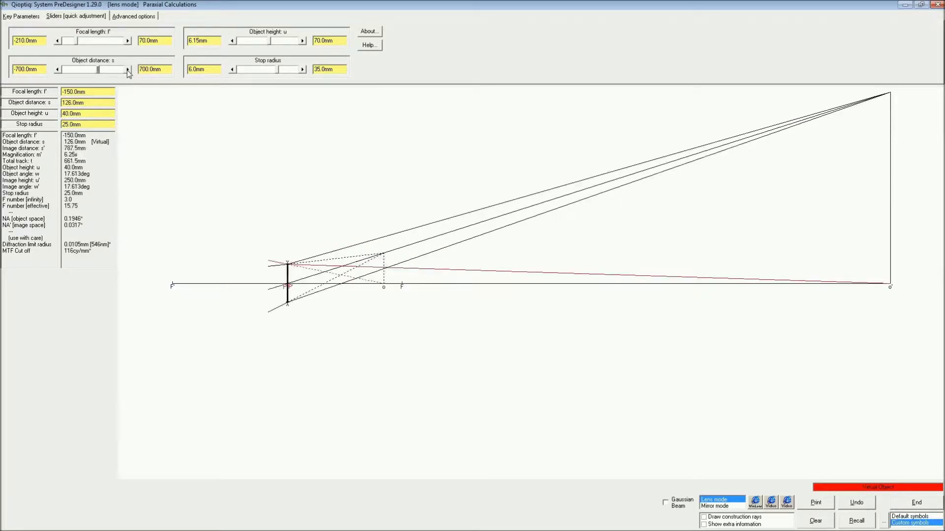
{"action": "left_click", "coordinate": [58, 70]}
{"action": "left_click", "coordinate": [58, 69]}
{"action": "left_click", "coordinate": [59, 70]}
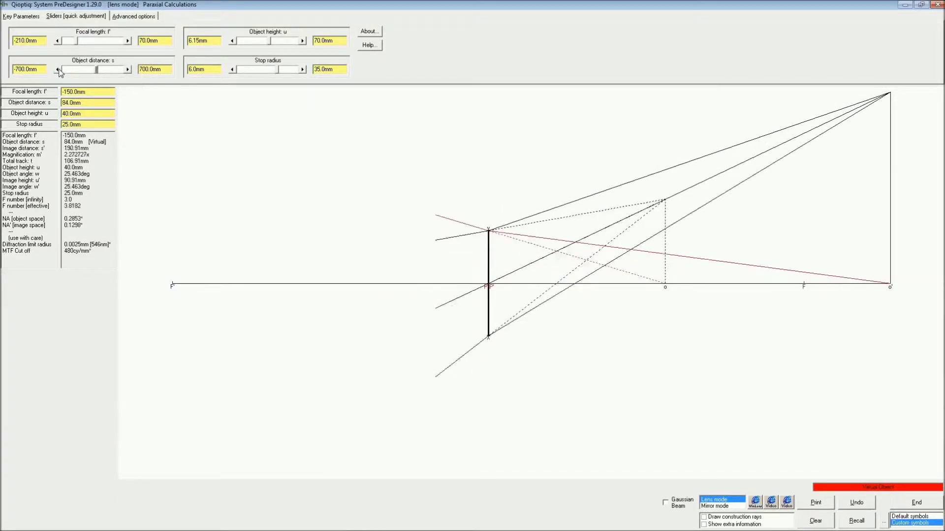
{"action": "left_click", "coordinate": [128, 70]}
{"action": "left_click", "coordinate": [128, 69]}
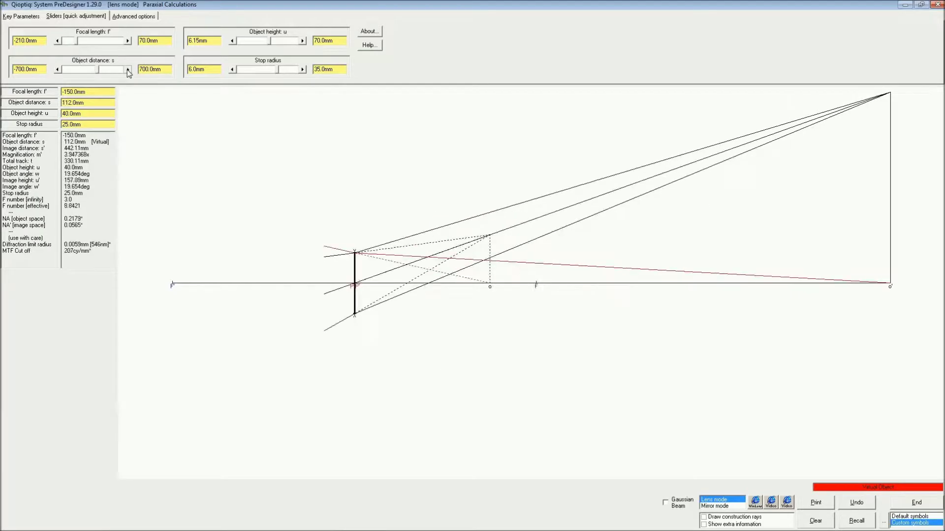
{"action": "left_click", "coordinate": [127, 70]}
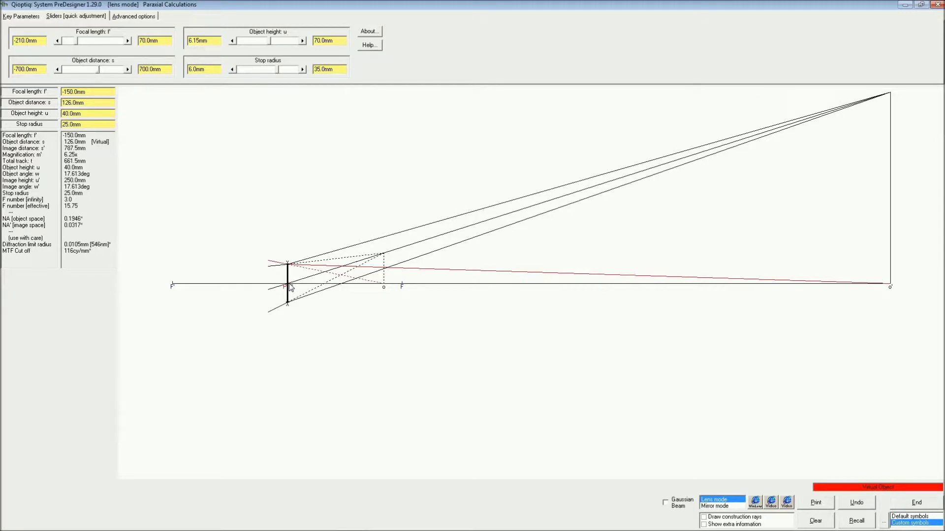
Move the virtual object to 140.0mm, giving a 2100.0mm image with 600.0mm height.
{"action": "left_click", "coordinate": [128, 70]}
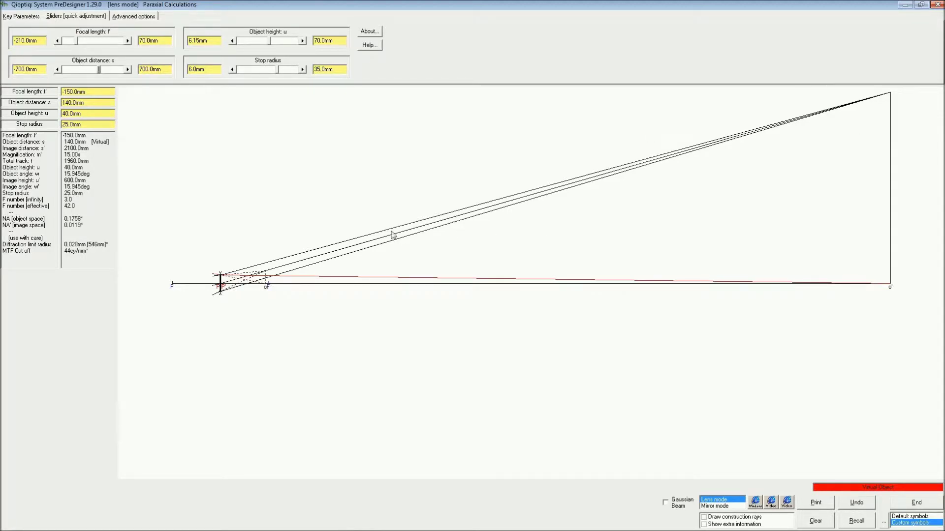
Step the virtual object to 154.0mm, flipping the image to -5775.0mm at -37.50 magnification.
{"action": "left_click", "coordinate": [128, 70]}
{"action": "left_click", "coordinate": [128, 70]}
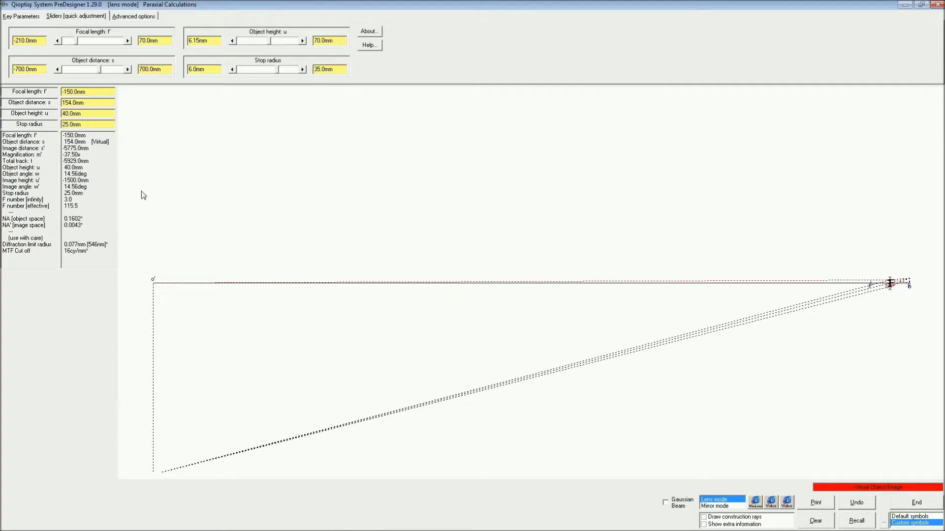
Raise the virtual object distance step by step from 168mm to 252mm.
{"action": "left_click", "coordinate": [128, 70]}
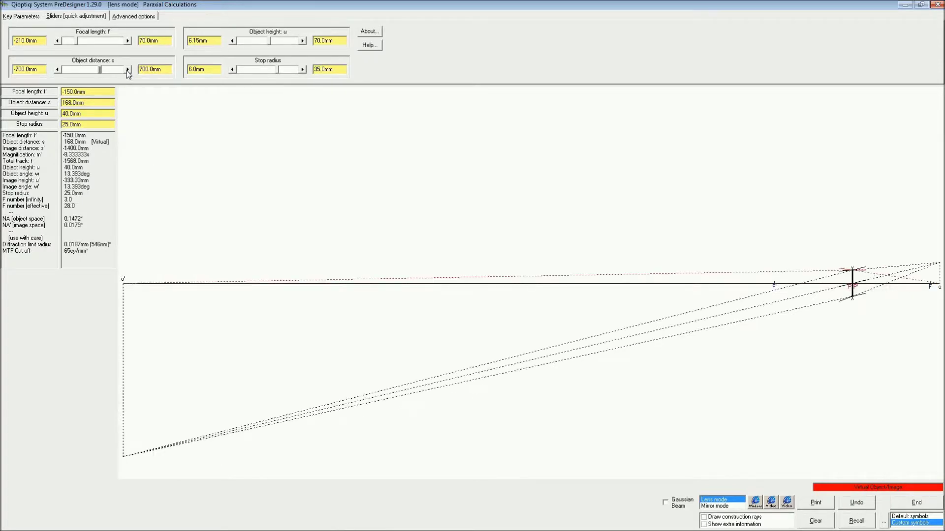
{"action": "left_click", "coordinate": [128, 70]}
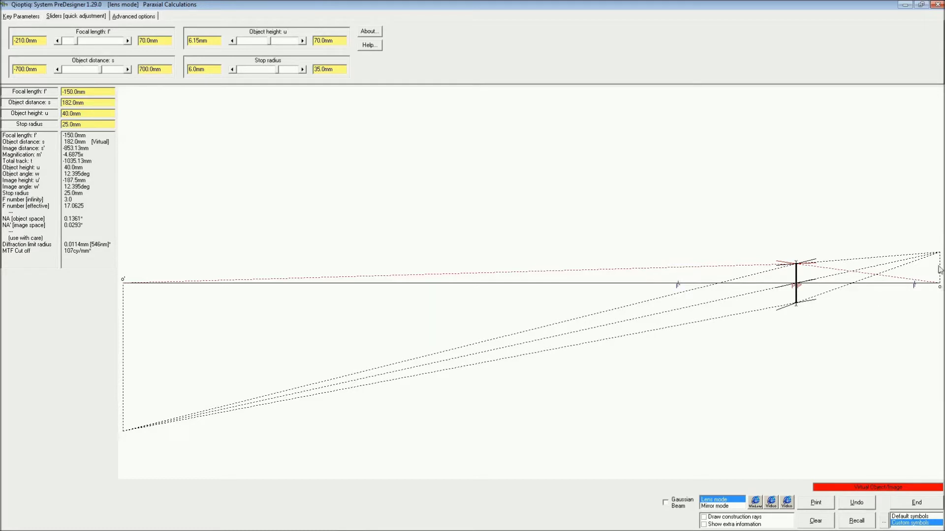
{"action": "left_click", "coordinate": [127, 70]}
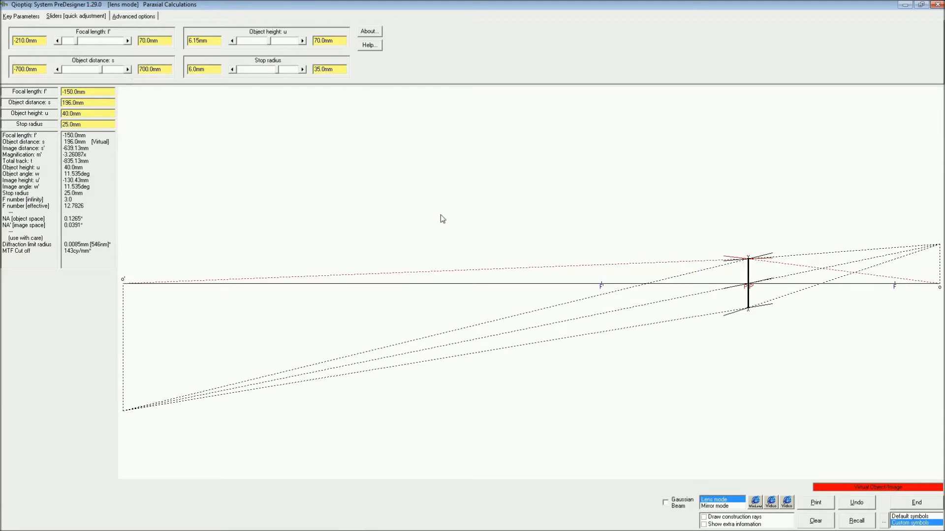
{"action": "left_click", "coordinate": [128, 69]}
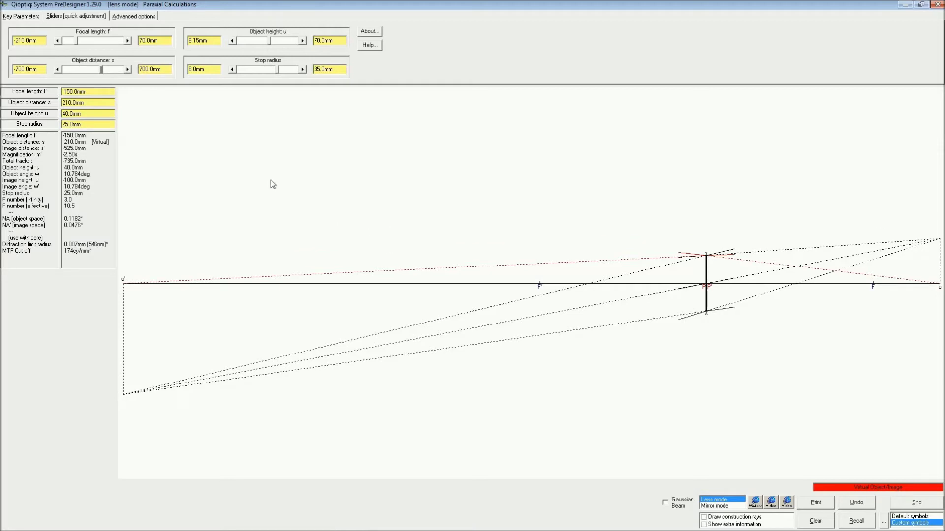
{"action": "left_click", "coordinate": [128, 70]}
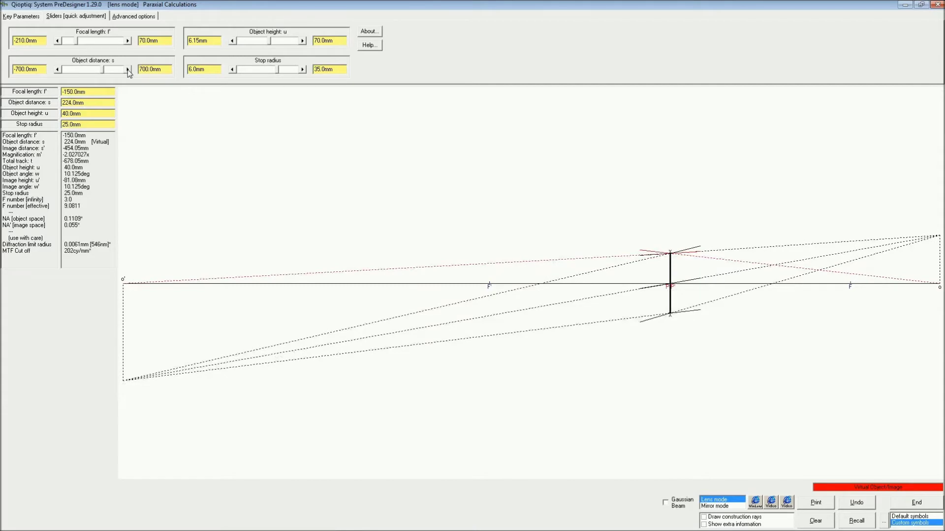
{"action": "left_click", "coordinate": [128, 69]}
{"action": "left_click", "coordinate": [127, 70]}
Keep raising it past 350mm to 448mm, then step back toward 420mm.
{"action": "left_click", "coordinate": [127, 69]}
{"action": "left_click", "coordinate": [128, 70]}
{"action": "left_click", "coordinate": [127, 69]}
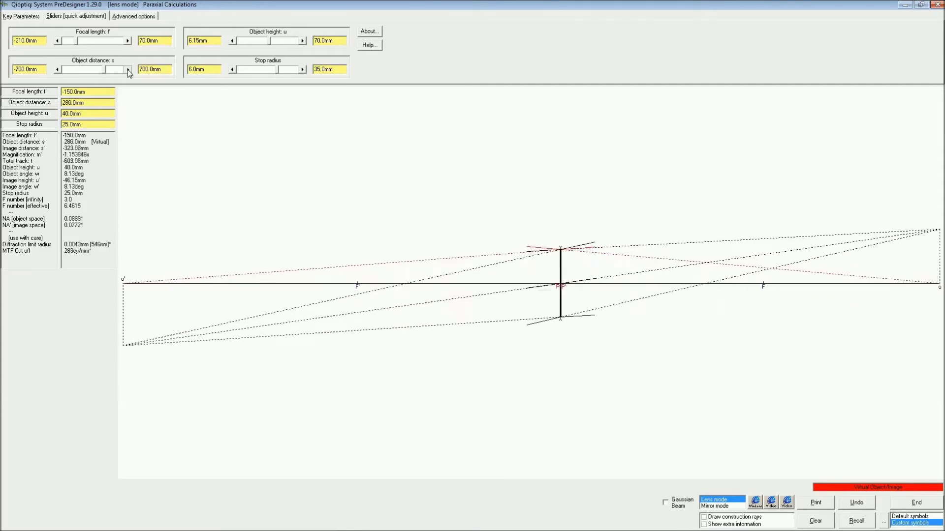
{"action": "left_click", "coordinate": [128, 69]}
{"action": "left_click", "coordinate": [127, 70]}
{"action": "left_click", "coordinate": [128, 69]}
{"action": "left_click", "coordinate": [128, 69]}
{"action": "left_click", "coordinate": [127, 69]}
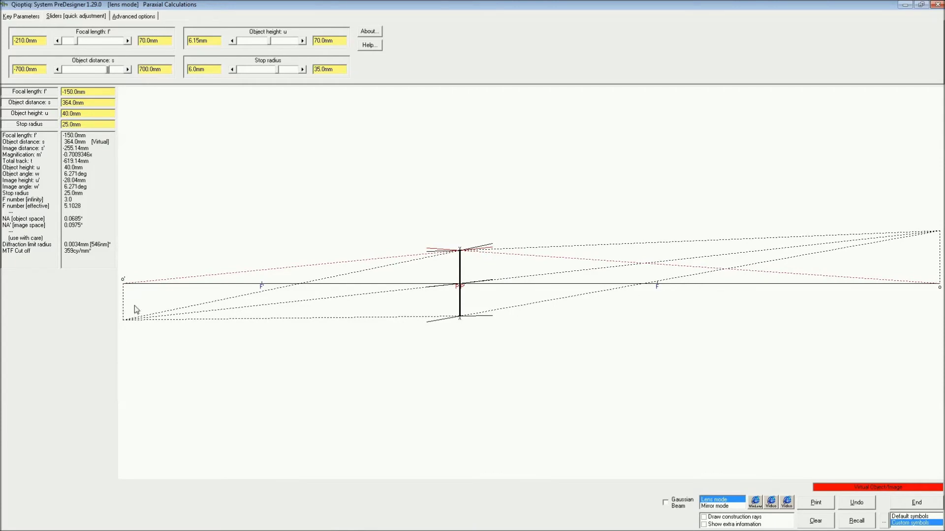
{"action": "left_click", "coordinate": [127, 70]}
{"action": "left_click", "coordinate": [128, 69]}
{"action": "left_click", "coordinate": [128, 69]}
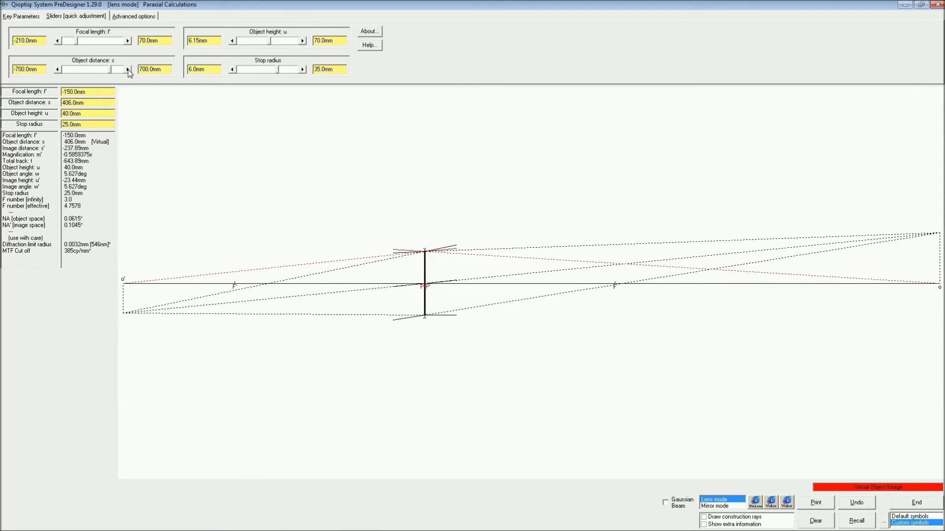
{"action": "left_click", "coordinate": [128, 70]}
{"action": "left_click", "coordinate": [128, 70]}
{"action": "left_click", "coordinate": [128, 70]}
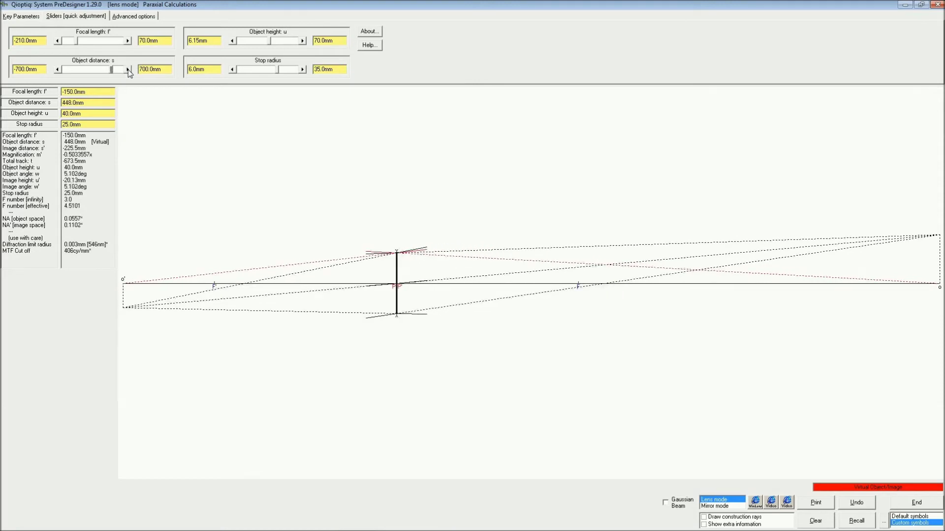
{"action": "left_click", "coordinate": [58, 70]}
Lower the virtual object distance from about 420mm through 392mm and 308mm to 252mm.
{"action": "left_click", "coordinate": [57, 70]}
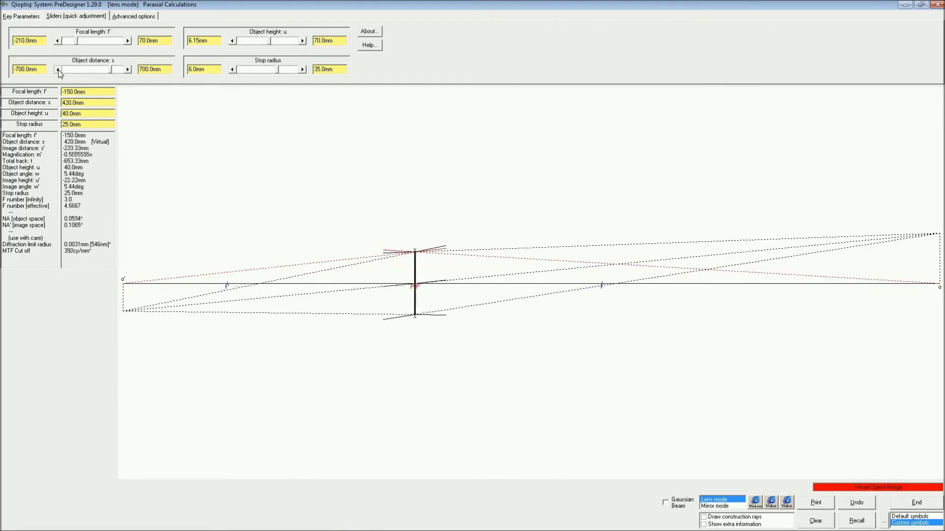
{"action": "left_click", "coordinate": [58, 70]}
{"action": "left_click", "coordinate": [57, 70]}
{"action": "left_click", "coordinate": [58, 69]}
{"action": "left_click", "coordinate": [58, 70]}
{"action": "left_click", "coordinate": [57, 69]}
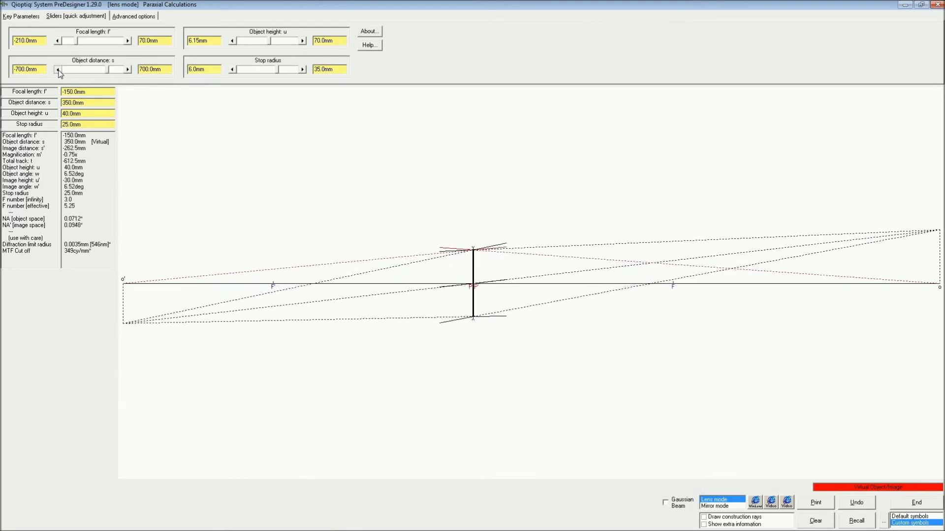
{"action": "left_click", "coordinate": [58, 70]}
{"action": "left_click", "coordinate": [58, 70]}
{"action": "left_click", "coordinate": [58, 70]}
{"action": "left_click", "coordinate": [58, 70]}
{"action": "left_click", "coordinate": [58, 70]}
{"action": "left_click", "coordinate": [58, 69]}
{"action": "left_click", "coordinate": [58, 70]}
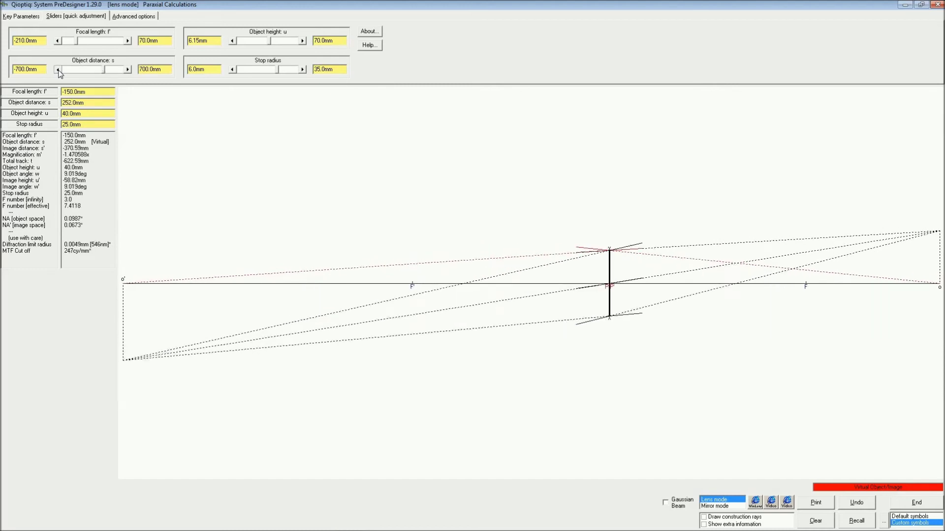
Continue lowering it through 168mm and 140mm to 112mm, imaged at 442.11mm.
{"action": "left_click", "coordinate": [58, 70]}
{"action": "left_click", "coordinate": [58, 69]}
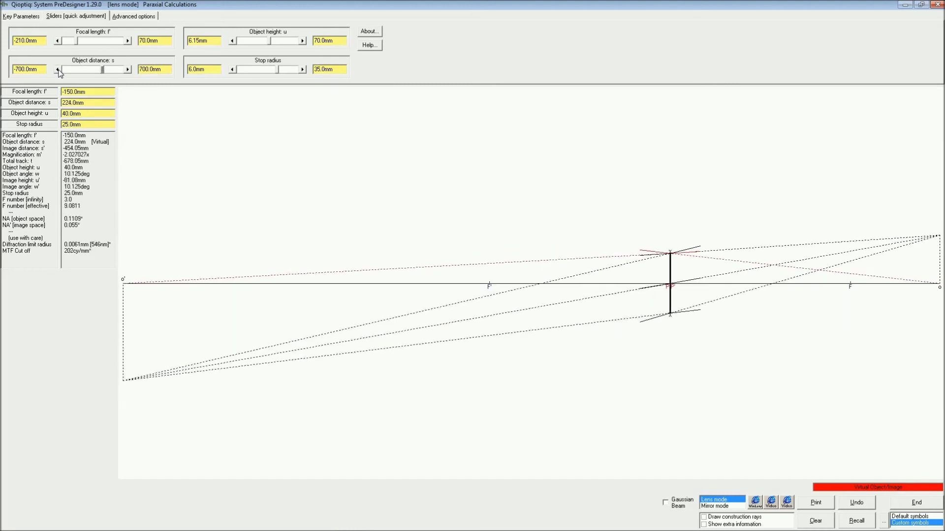
{"action": "left_click", "coordinate": [58, 70]}
{"action": "left_click", "coordinate": [58, 70]}
{"action": "left_click", "coordinate": [57, 70]}
{"action": "left_click", "coordinate": [58, 70]}
{"action": "left_click", "coordinate": [57, 70]}
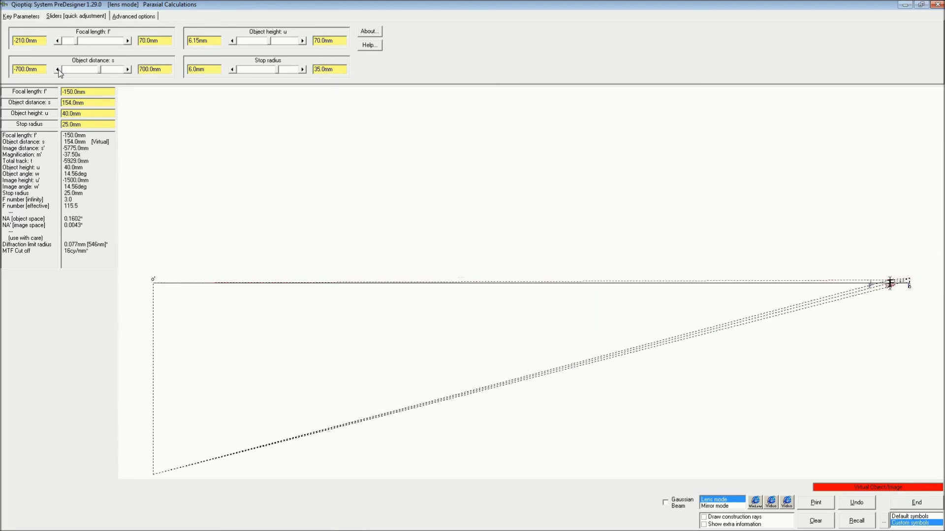
{"action": "left_click", "coordinate": [57, 69]}
{"action": "left_click", "coordinate": [57, 70]}
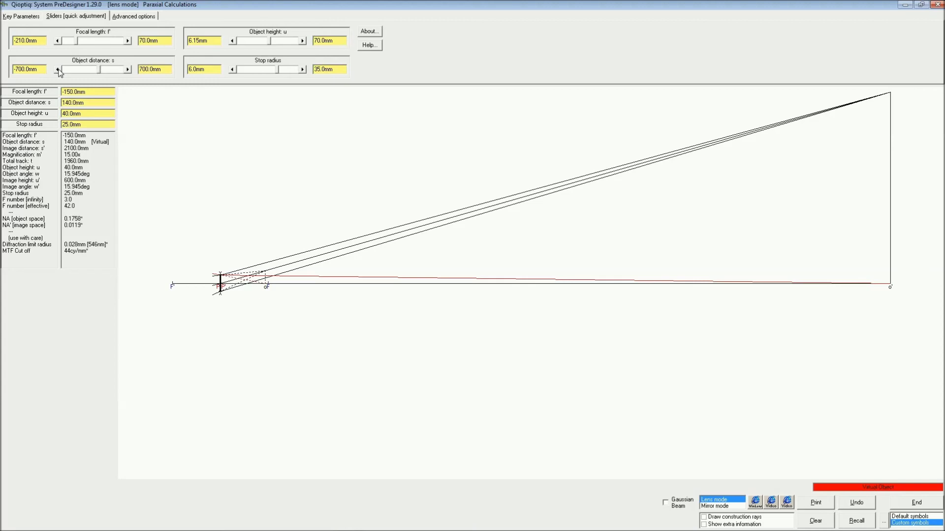
{"action": "left_click", "coordinate": [58, 69]}
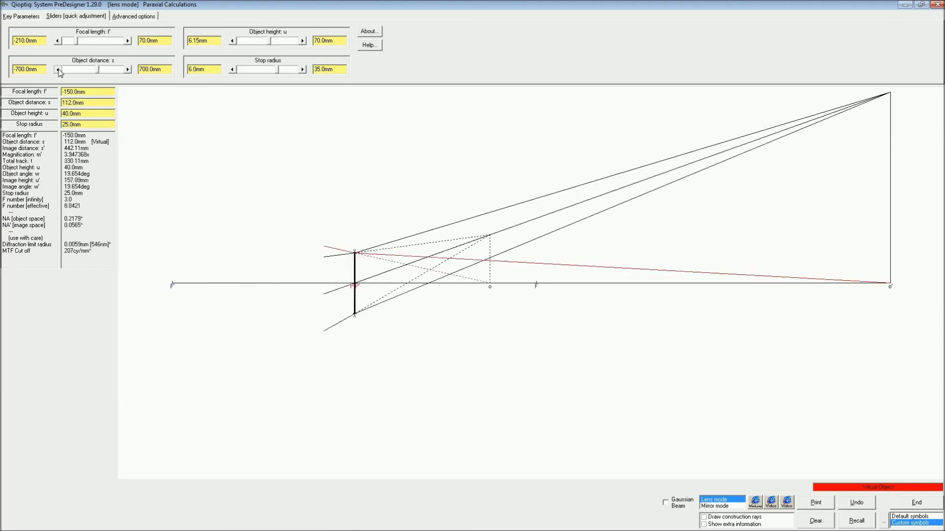